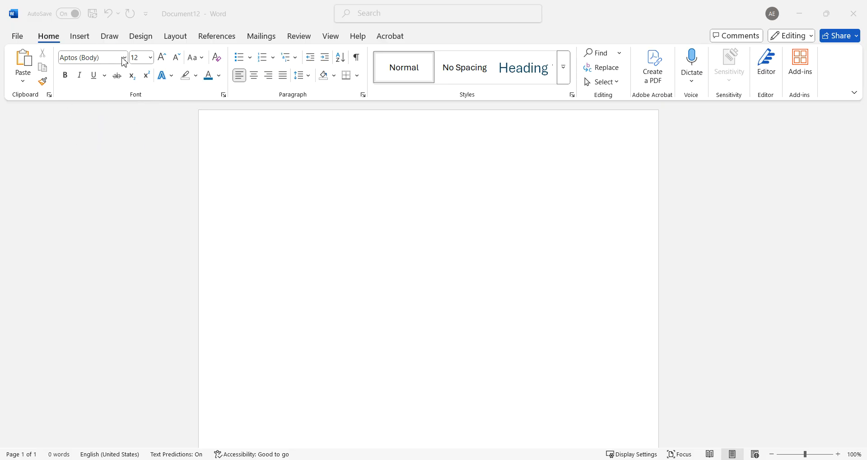
Set the typing font to Times New Roman and keep the font size at 12.
click(125, 58)
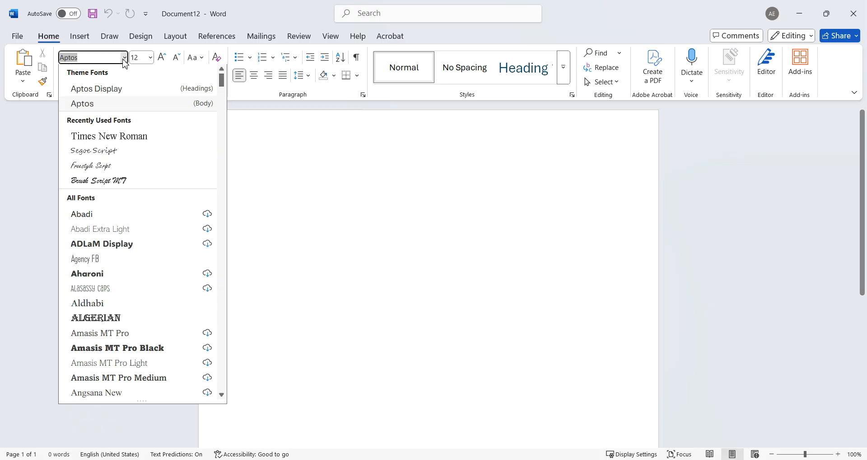
click(120, 140)
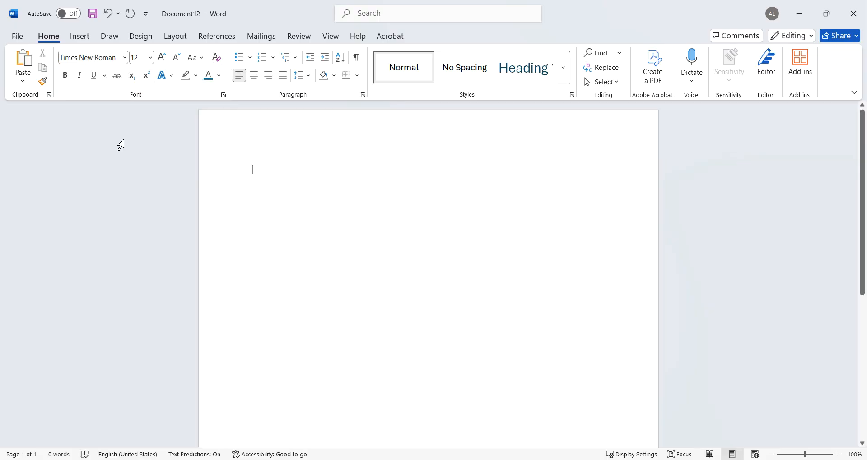
click(124, 58)
drag(223, 85, 213, 351)
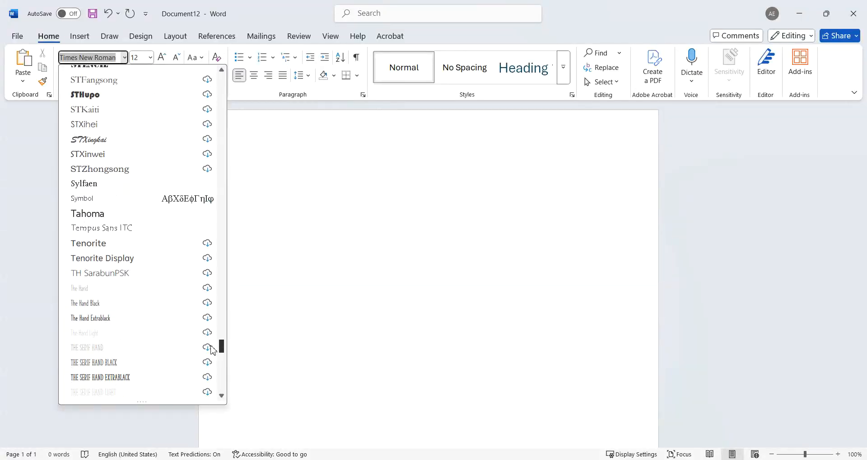
scroll(213, 351, up, 1)
scroll(212, 354, down, 7)
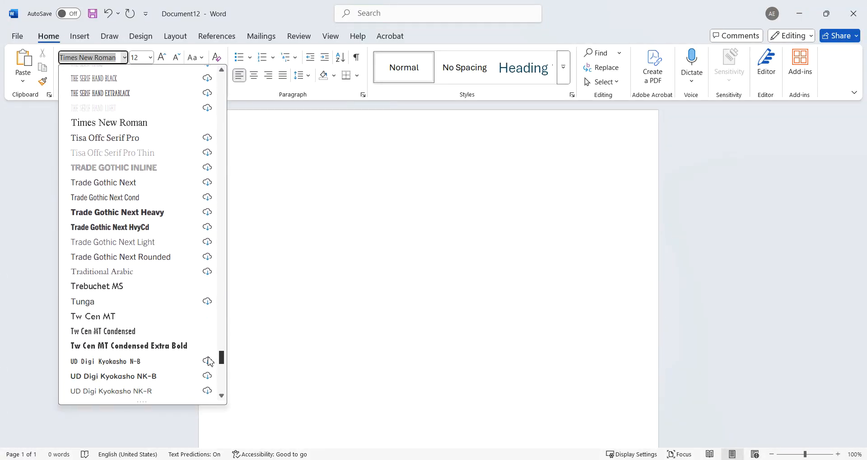
scroll(210, 362, up, 1)
click(132, 161)
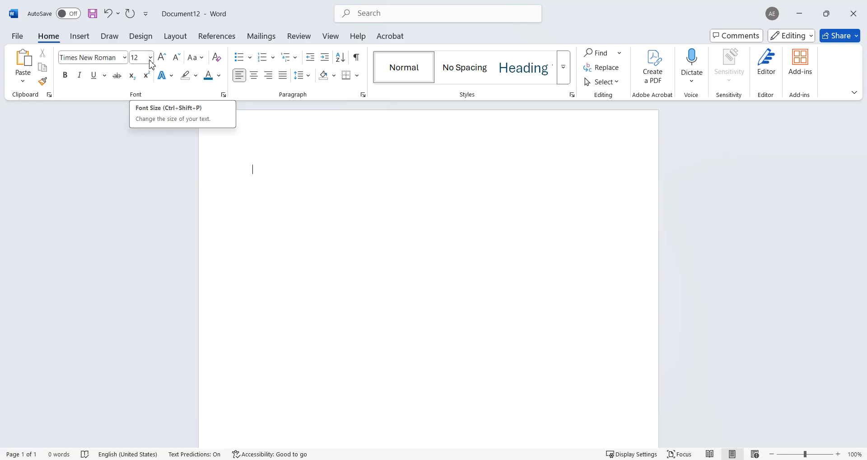
click(150, 62)
click(141, 134)
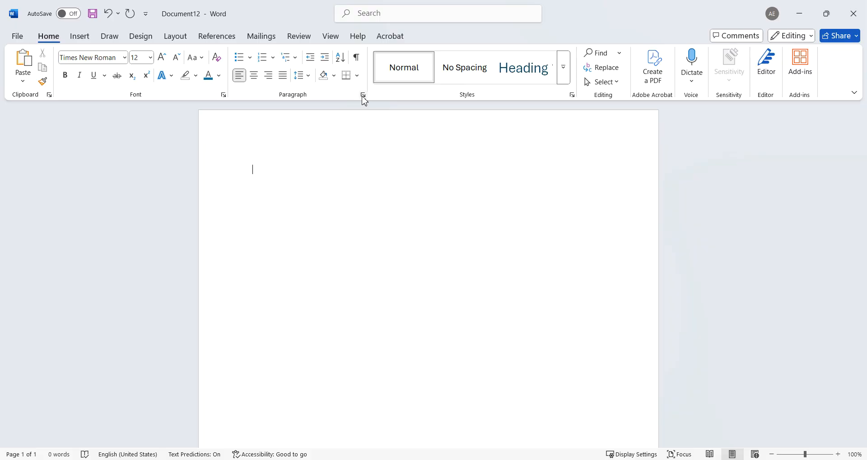
Set the paragraph line spacing to Double in the Paragraph dialog.
click(363, 95)
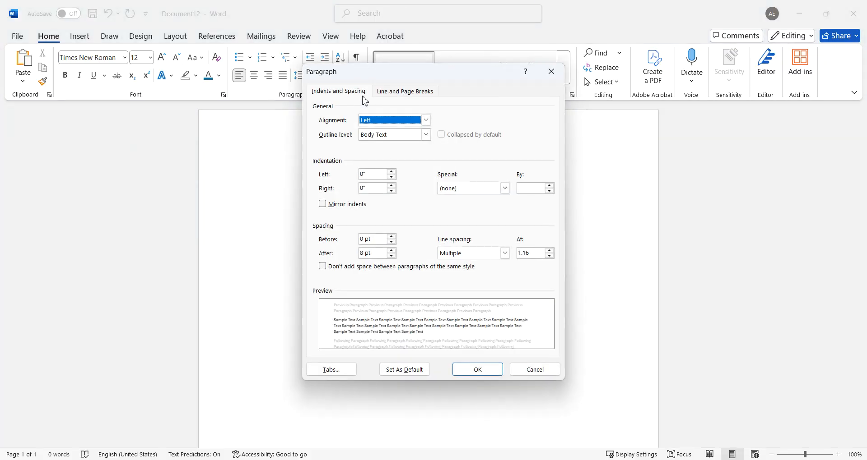
click(505, 253)
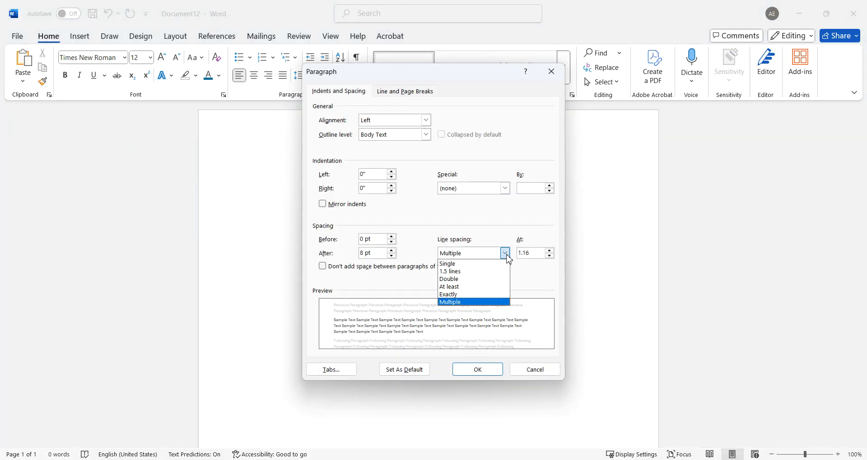
click(498, 279)
click(487, 373)
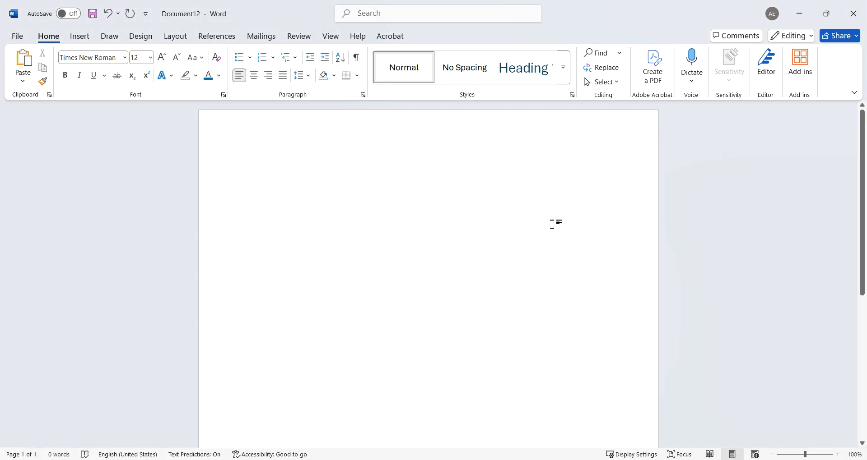
Type the heading lines Your Name, the instructor's name, Date and English 1010.
text(Your Name)
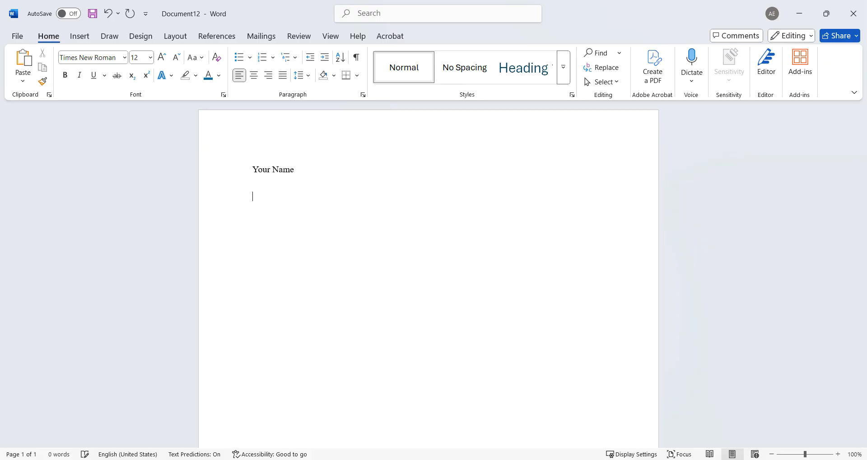
key(Return)
text(Ennis )
text(Date )
text(English)
text( 1010)
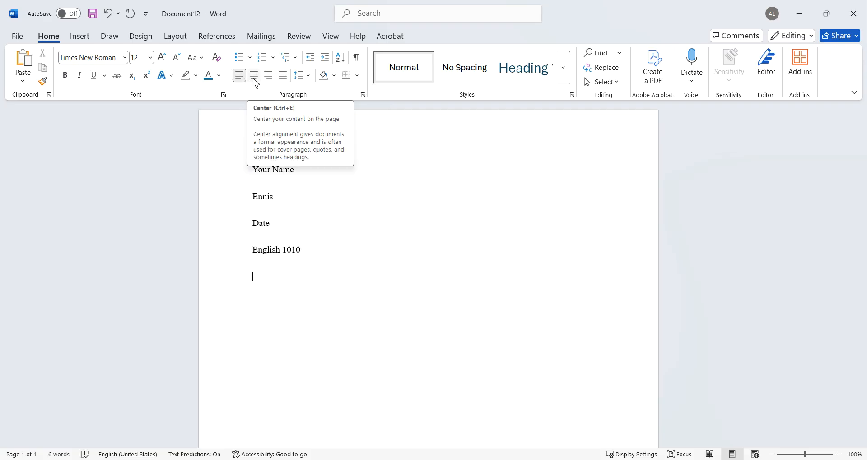
Center the line, type the title 'Type Your Title' and start a new line below it.
click(254, 80)
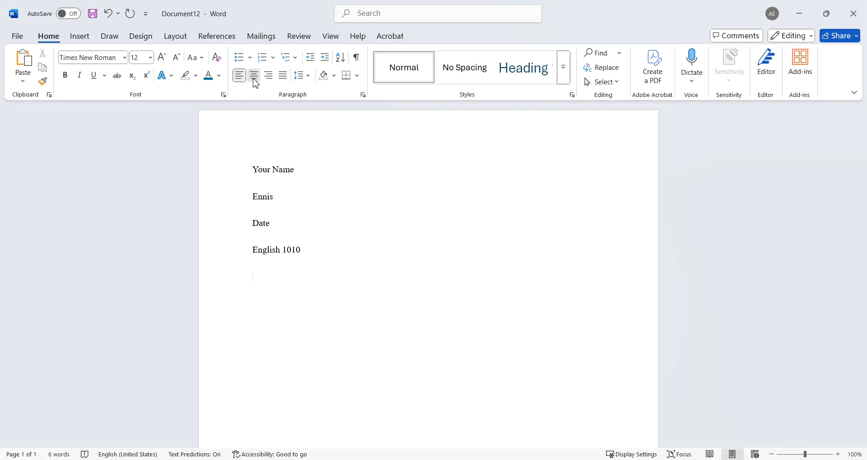
text(Type Your Title)
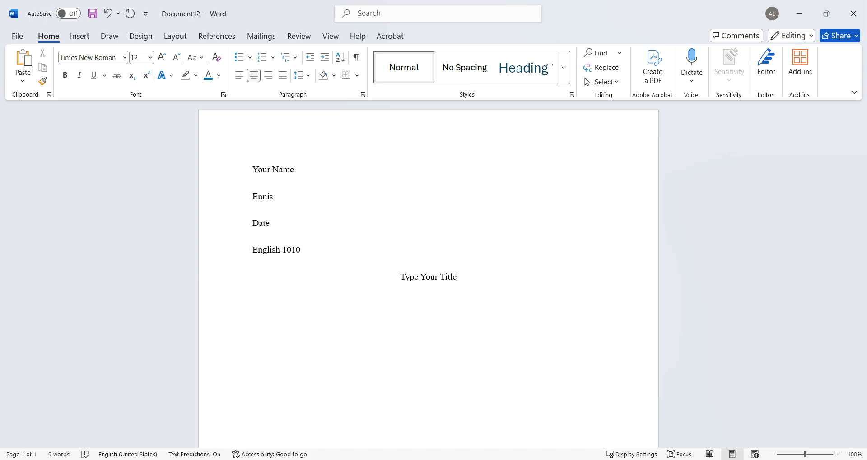
key(Return)
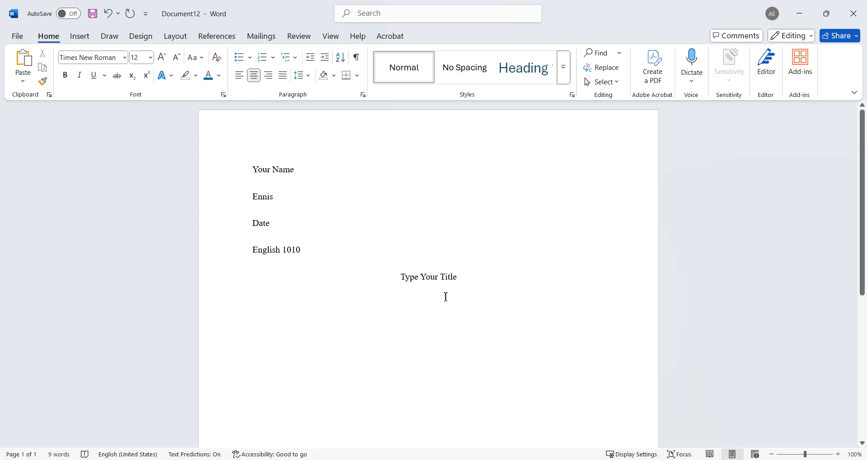
Type some stray test characters on the new line, then delete them all.
text(lk)
key(Caps_Lock)
text(HEWUHG)
key(Caps_Lock)
text(wuhefowuhefwouhe)
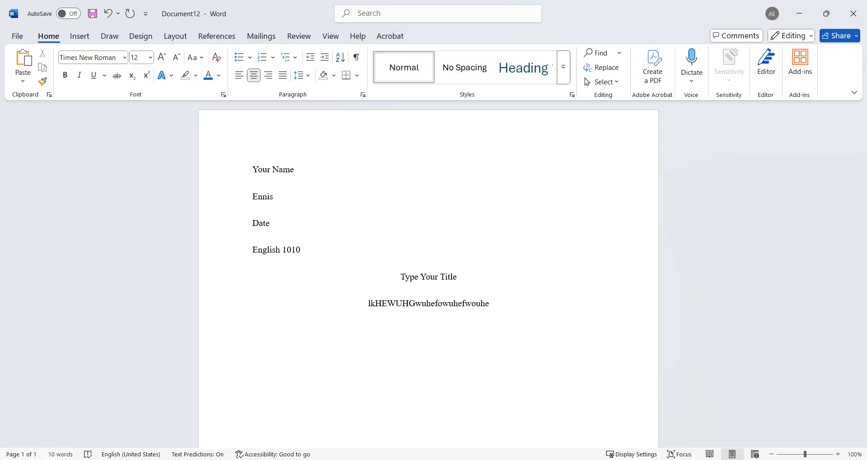
key(BackSpace)
key(BackSpace)
key(BackSpace)
key(BackSpace)
key(BackSpace)
key(BackSpace)
key(BackSpace)
key(BackSpace)
key(BackSpace)
key(BackSpace)
key(BackSpace)
key(BackSpace)
key(BackSpace)
key(BackSpace)
key(BackSpace)
key(BackSpace)
key(BackSpace)
key(BackSpace)
key(BackSpace)
key(BackSpace)
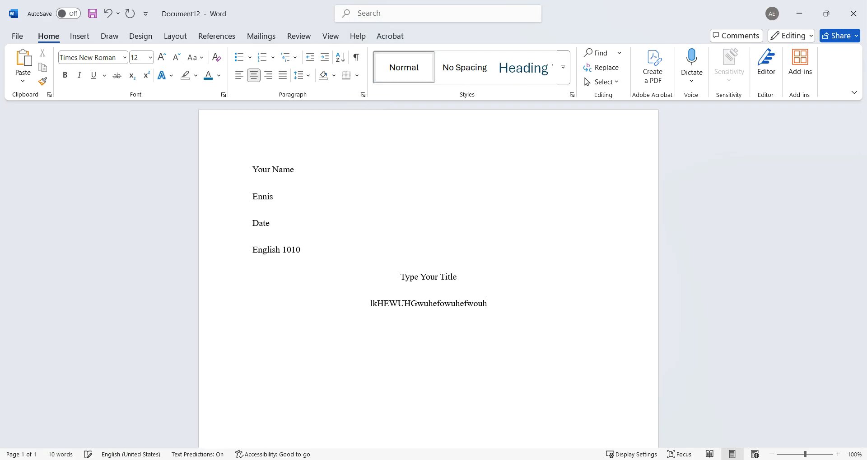
key(BackSpace)
key(BackSpace)
key(BackSpace)
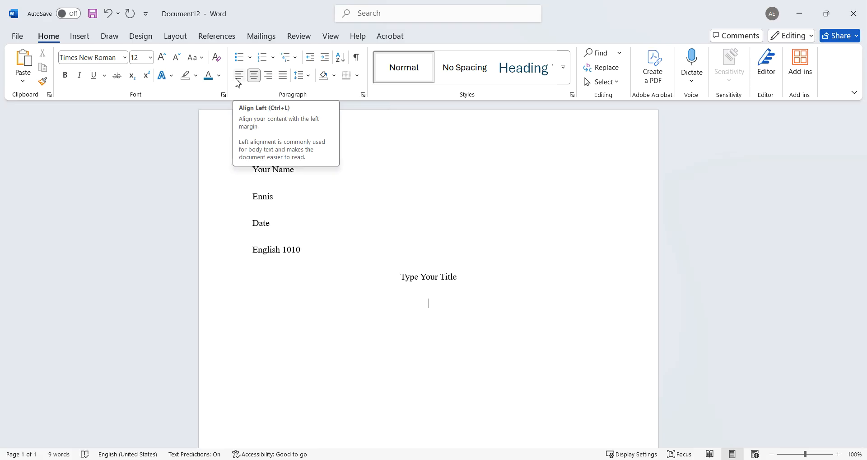
Left-align the line and type the Tab-indented first paragraph, ending 'hit the ENTER key.'.
click(237, 78)
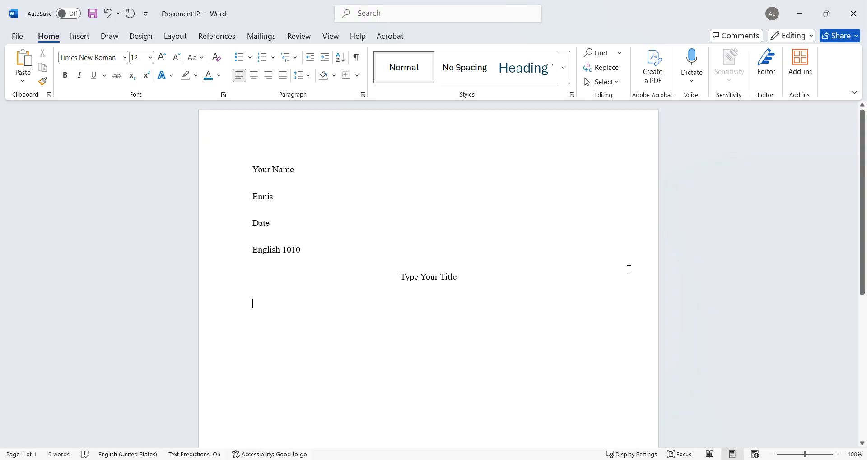
key(Tab)
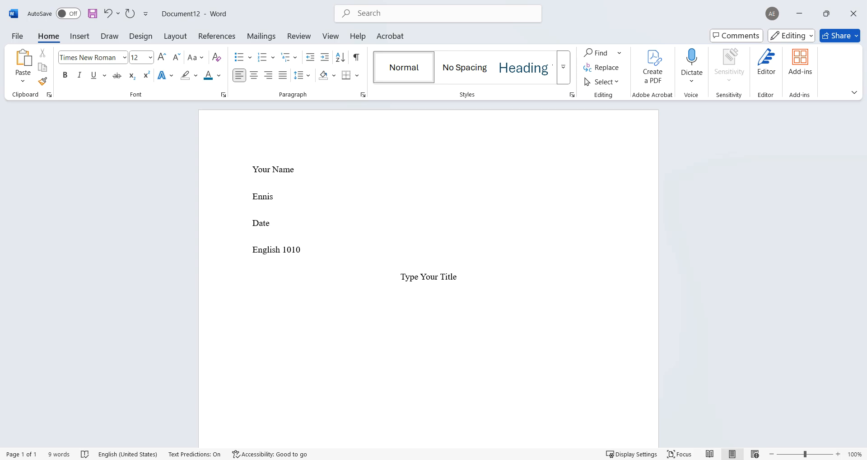
text(This will indent your paragraphs. If yo)
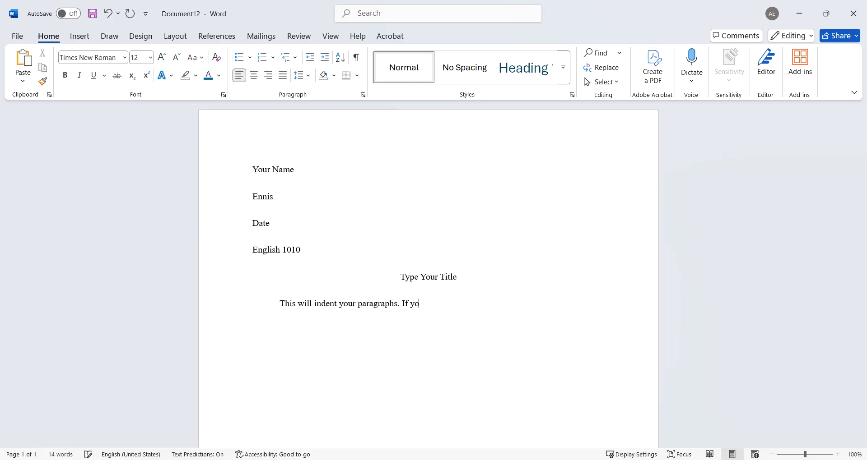
text(u use the TAB key, you will)
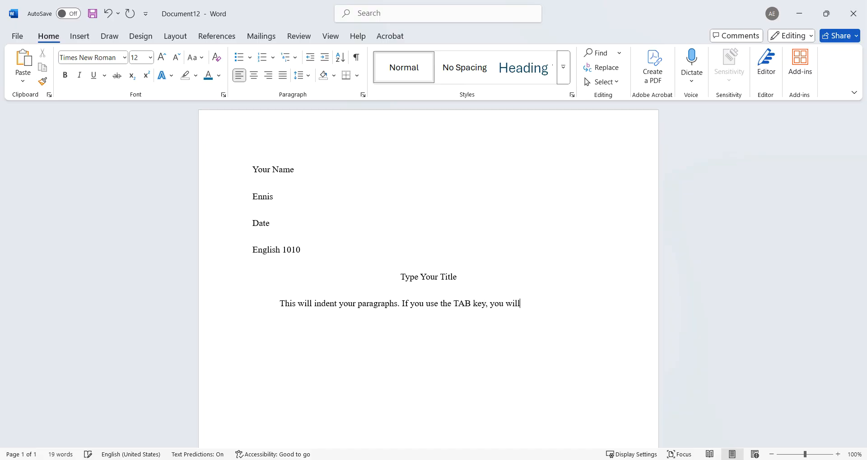
text( have the correct indention for the essay.)
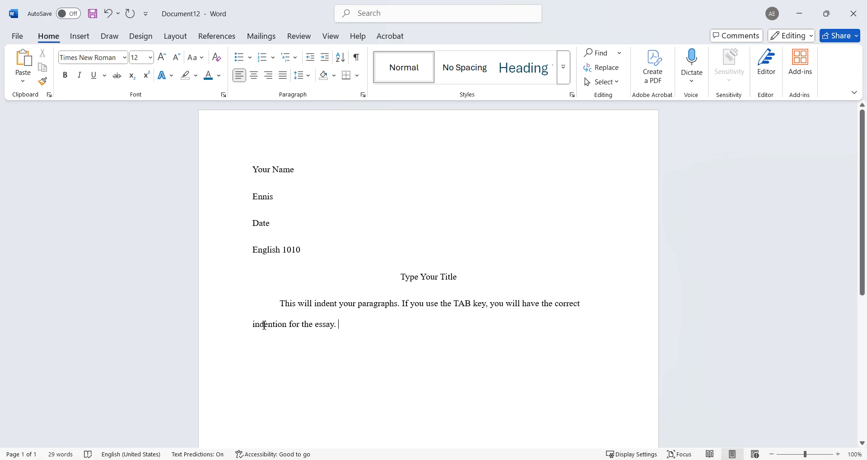
text(When you )
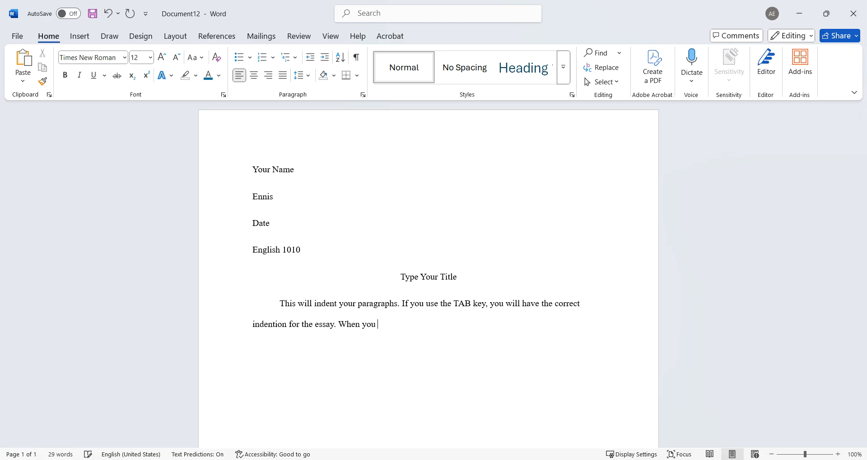
text(have finished typing your f)
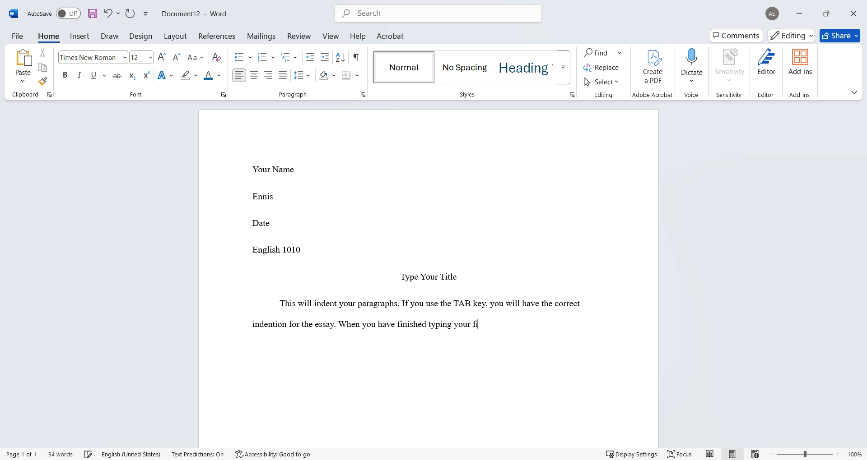
text(irst paragraph, hit the )
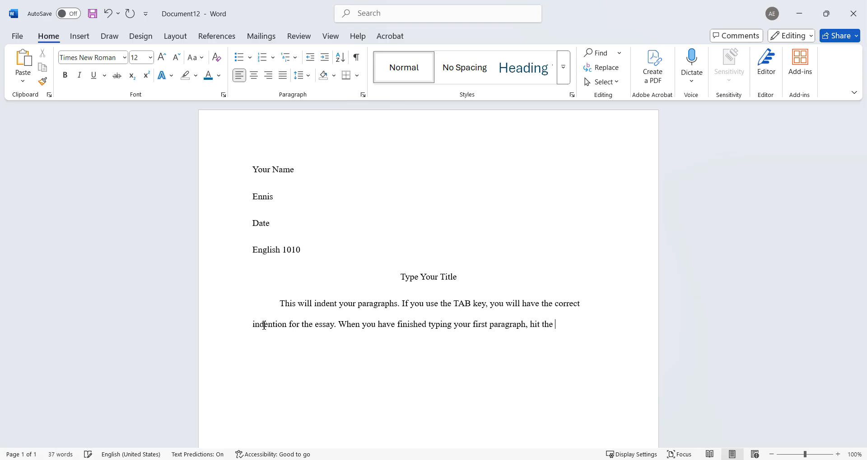
text(ENTER key.)
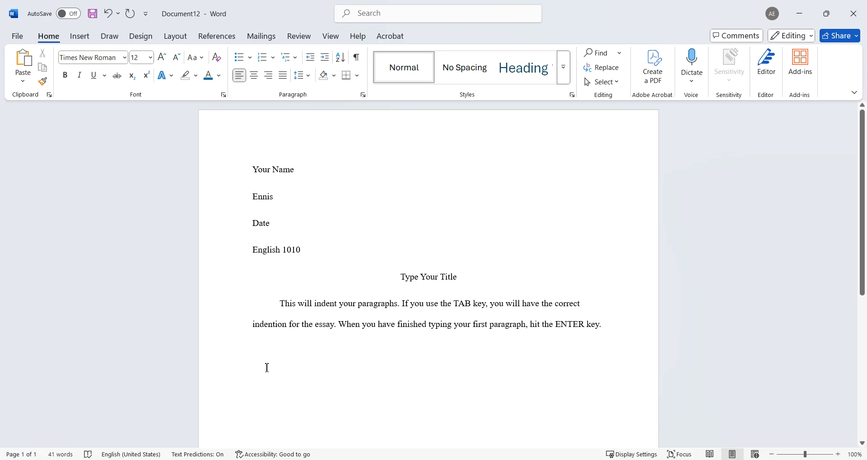
Type the Tab-indented sentence 'This will indent the second parah.'.
key(Tab)
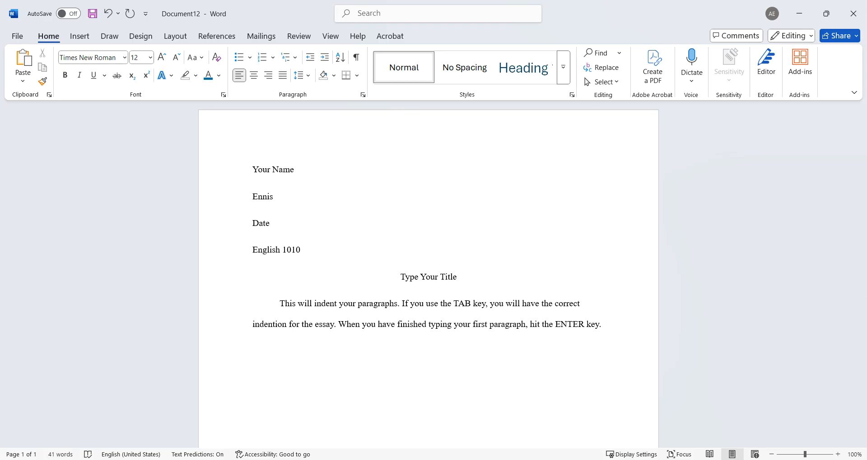
text(This will id)
key(BackSpace)
text(ndent the second paragrap)
text(h.)
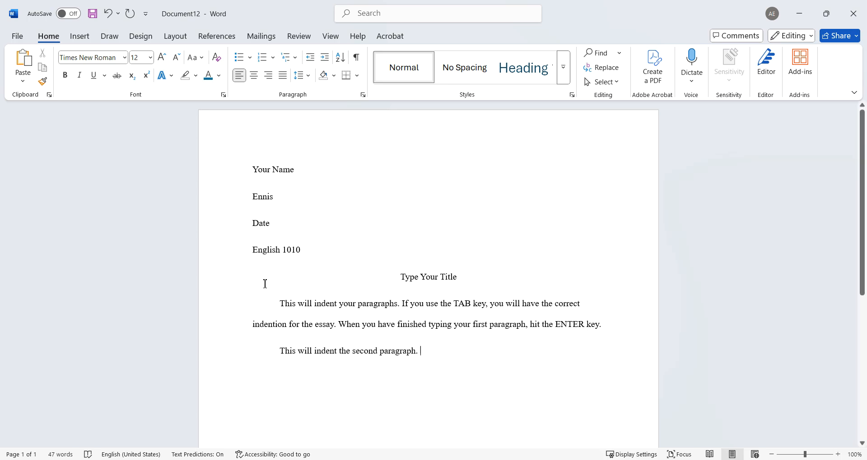
Retype the last word as 'secondpragraph.' and remove the extra trailing period.
drag(416, 352, 378, 351)
text(pragraph)
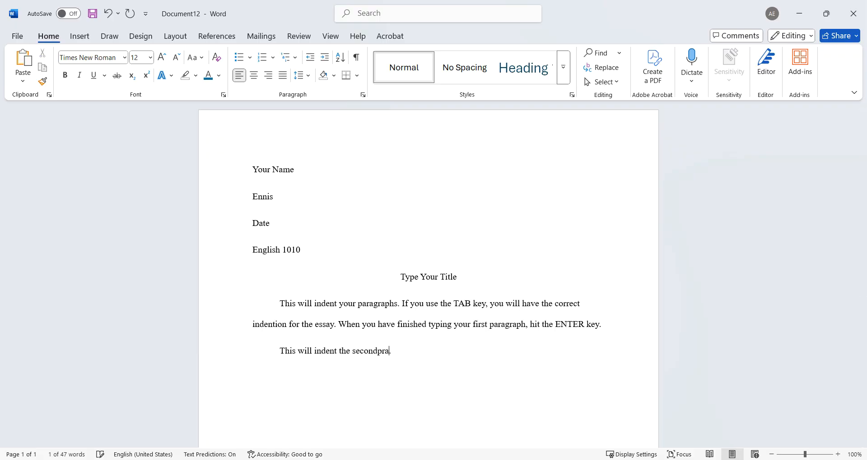
text(. .)
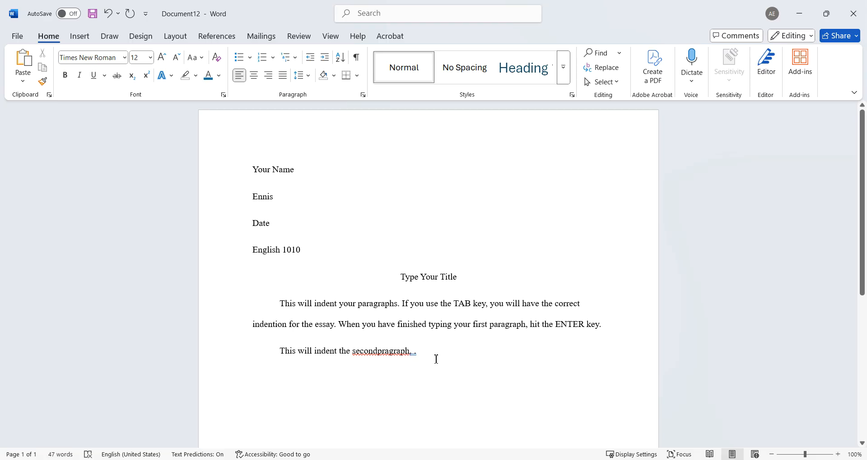
click(428, 354)
text(.)
double_click(420, 357)
key(BackSpace)
key(BackSpace)
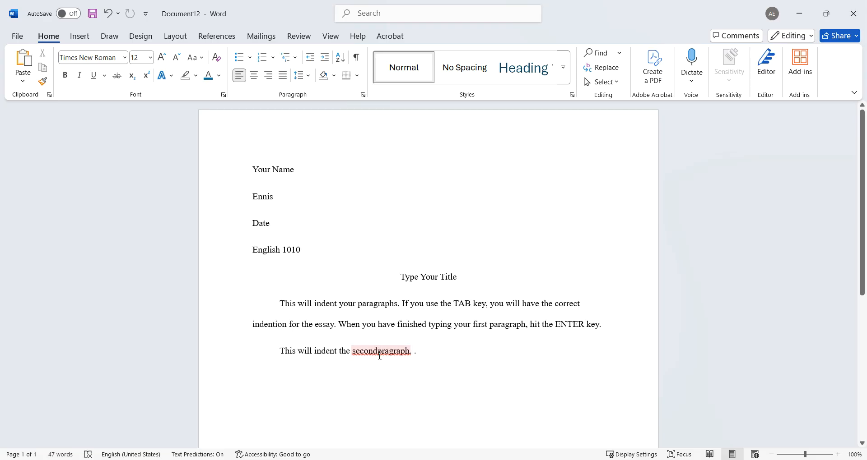
Correct 'pragraph' to 'paragraph' using Word's spelling suggestion.
click(379, 352)
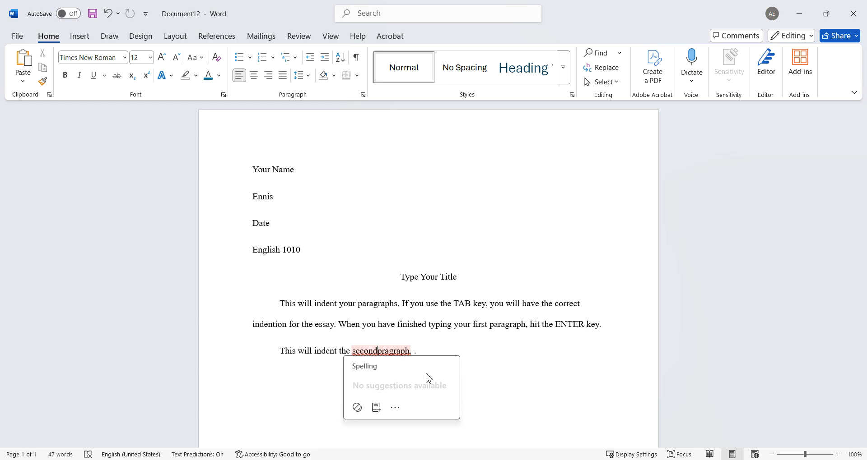
click(470, 354)
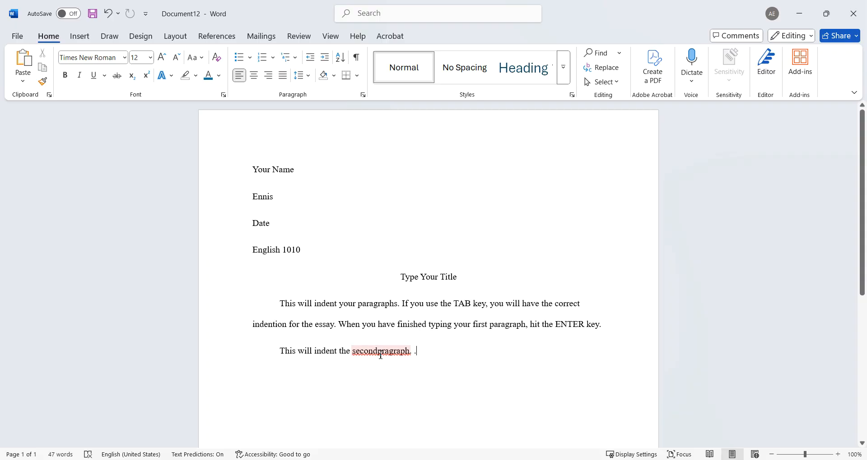
click(379, 354)
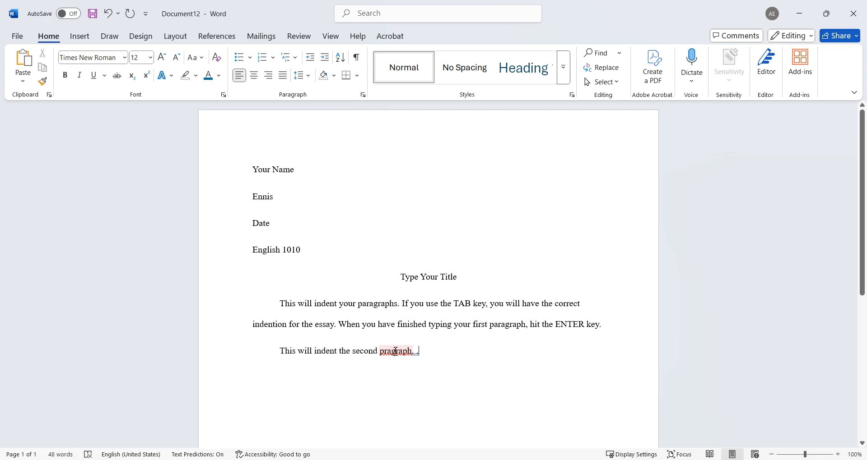
click(395, 351)
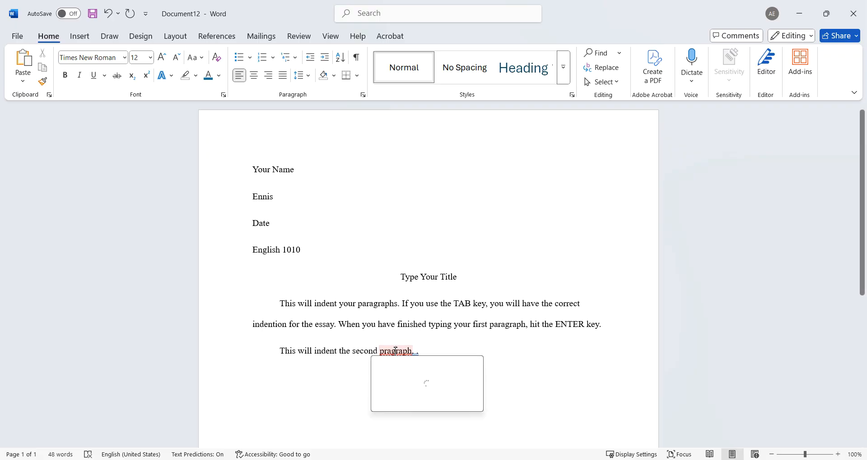
click(400, 387)
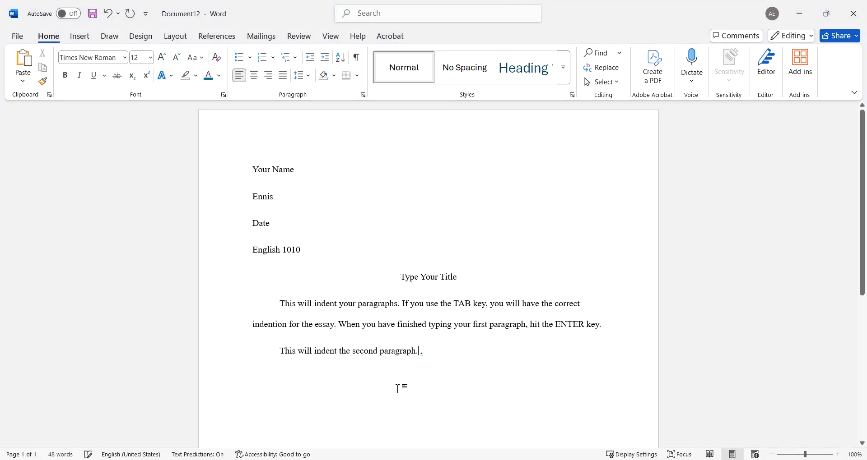
Accept the grammar fix that removes the space before the final period.
mouse_move(417, 351)
mouse_down()
mouse_move(380, 352)
mouse_move(428, 363)
mouse_up()
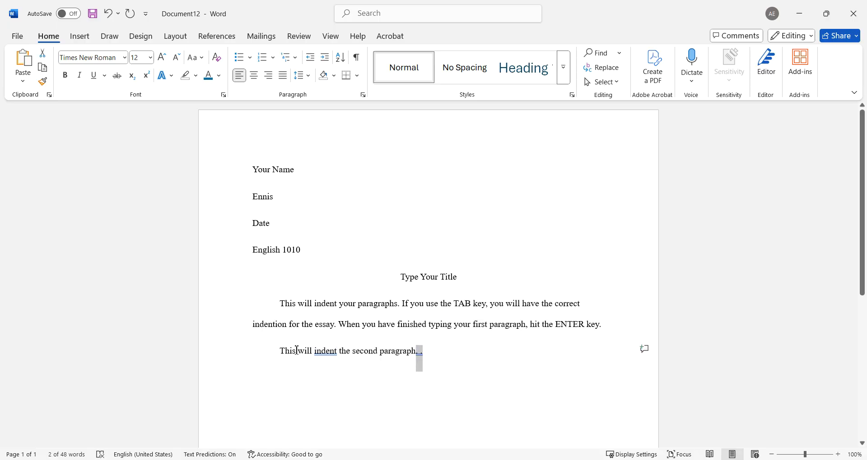
click(328, 354)
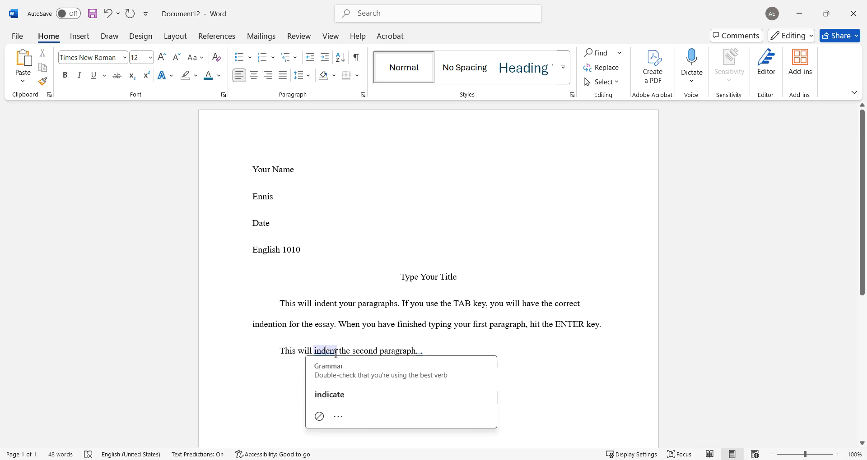
click(530, 362)
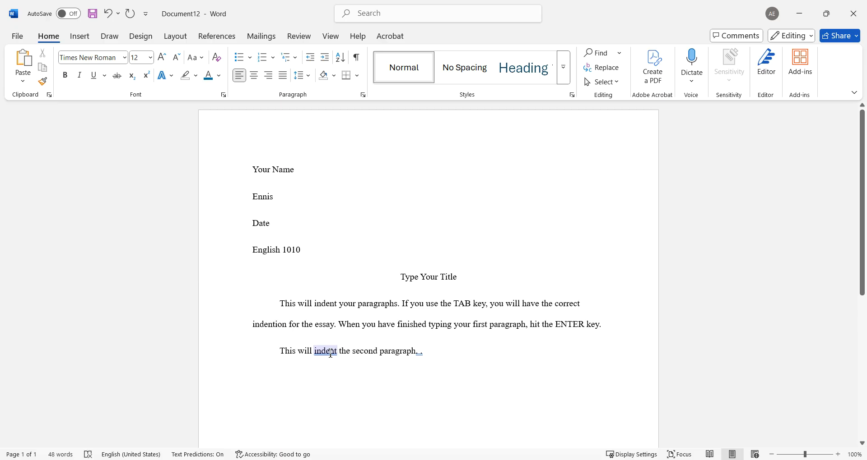
click(330, 353)
mouse_move(422, 353)
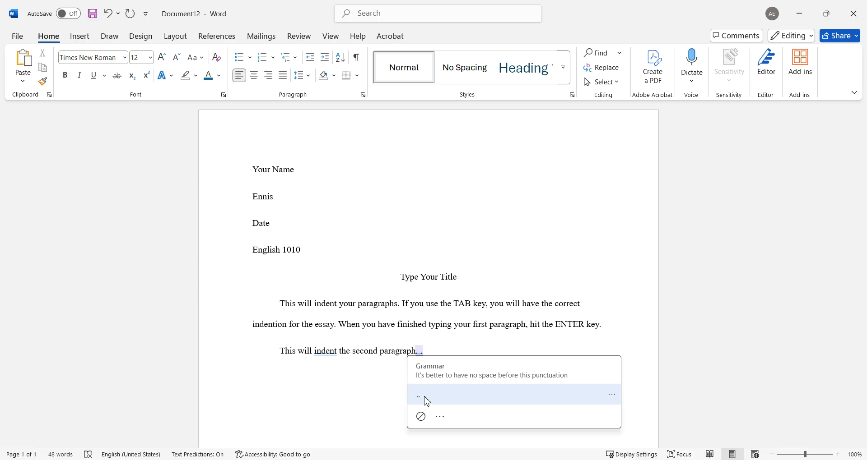
click(426, 400)
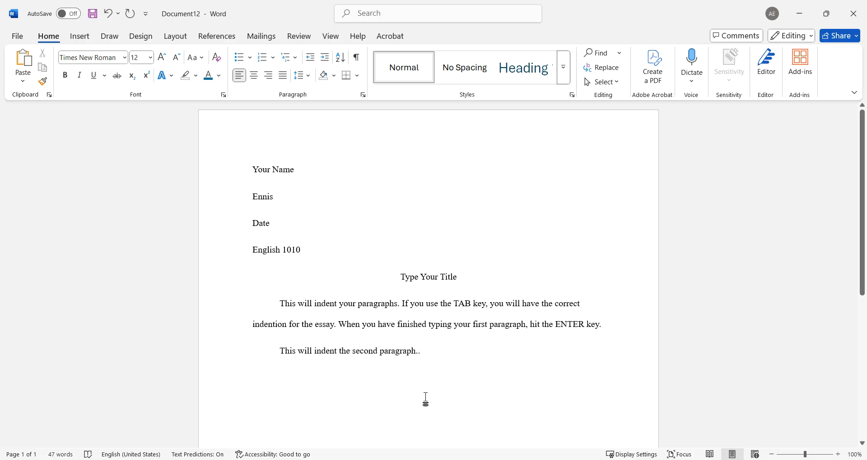
Delete the extra periods and extend the sentence to '…second paragraph, here you go; to write.'.
key(BackSpace)
key(BackSpace)
key(Left)
text(, )
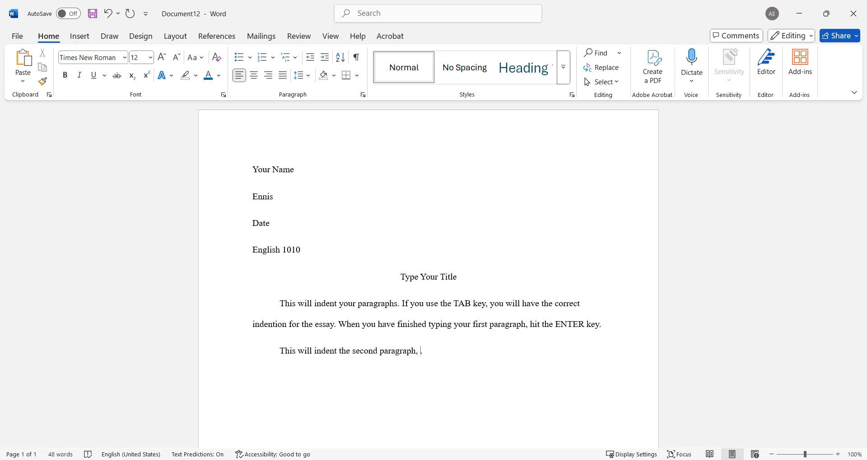
text(here you go)
click(469, 381)
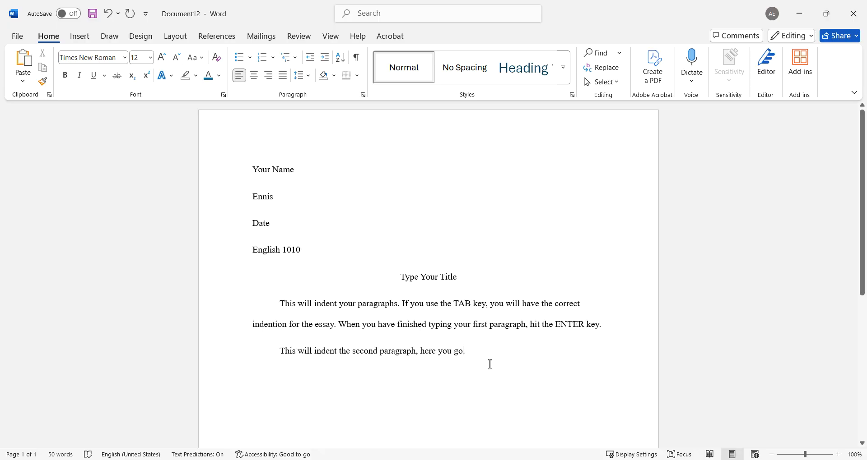
text(; this)
key(BackSpace)
key(BackSpace)
key(BackSpace)
key(BackSpace)
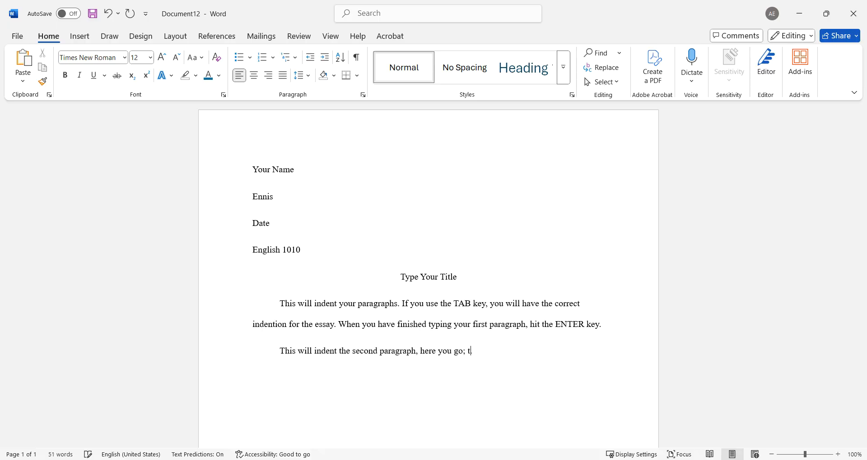
text(to write.)
Run Spelling and Grammar from the Review tab and dismiss the finished message.
click(517, 351)
click(299, 36)
click(122, 56)
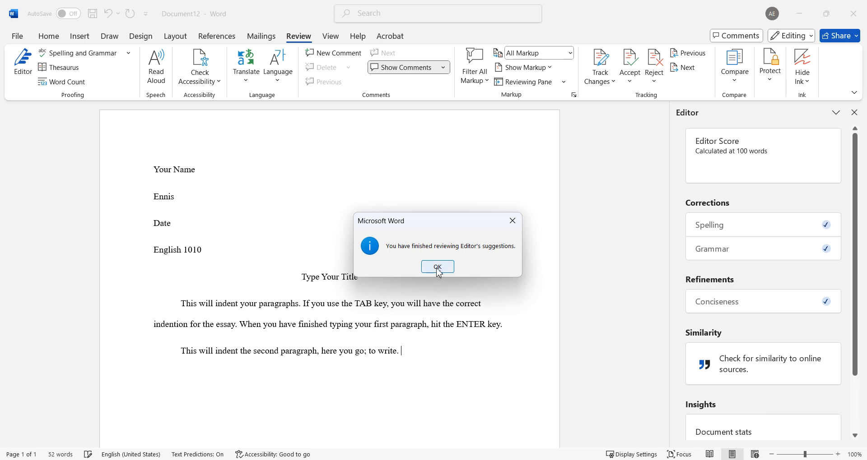
click(438, 267)
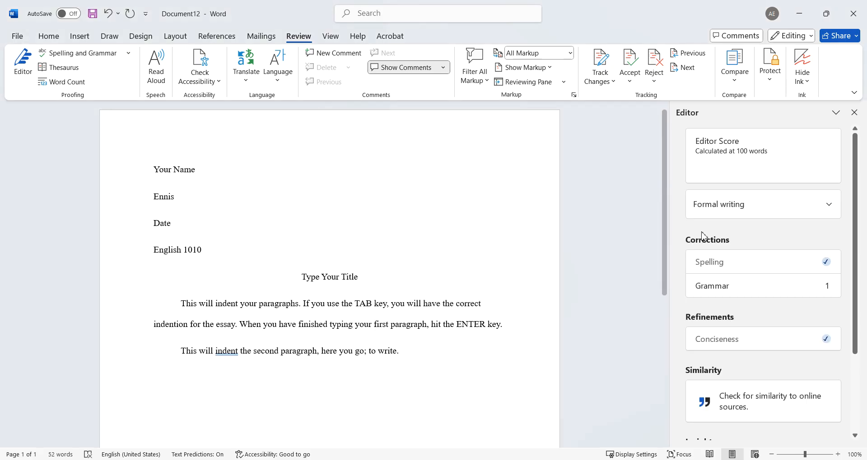
Ignore Editor's grammar suggestion to replace 'indent', then select the sentence's closing words.
mouse_move(665, 200)
mouse_down()
mouse_move(665, 283)
mouse_move(670, 193)
mouse_up()
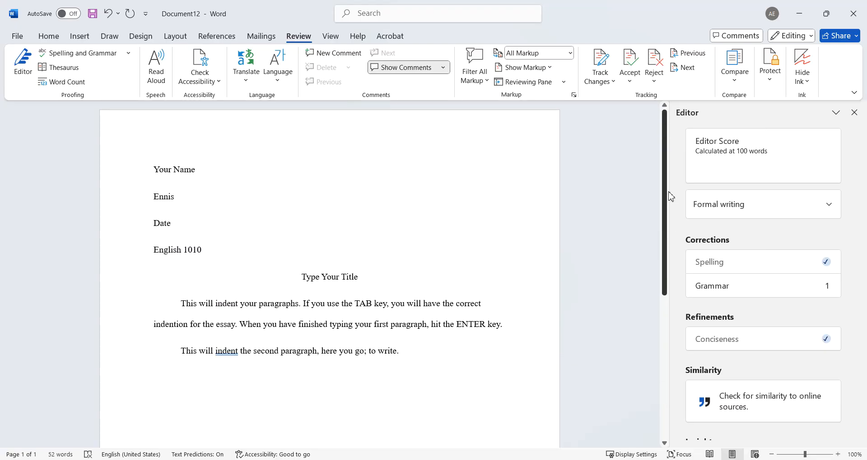
click(741, 293)
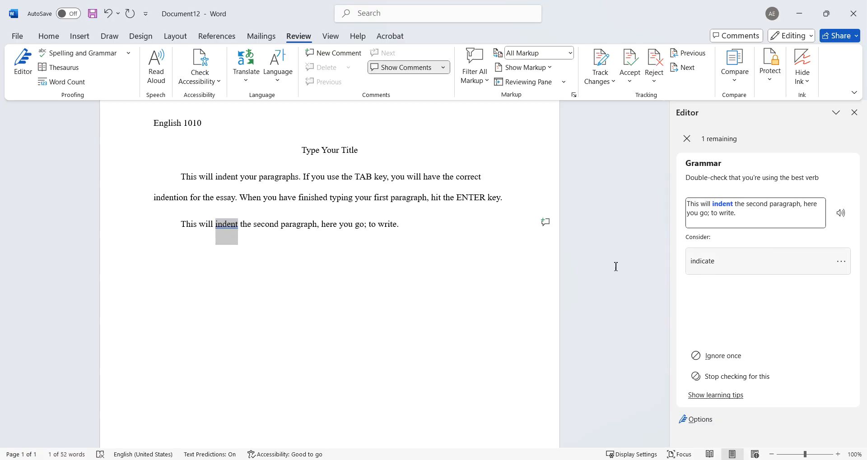
click(734, 356)
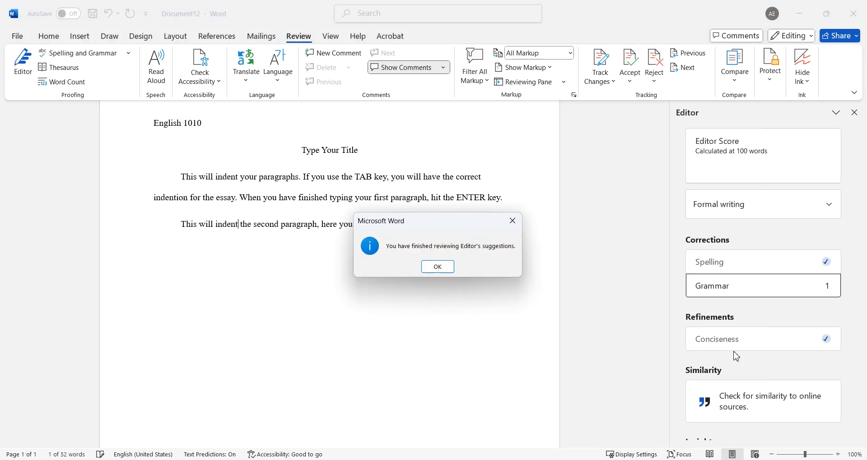
click(438, 269)
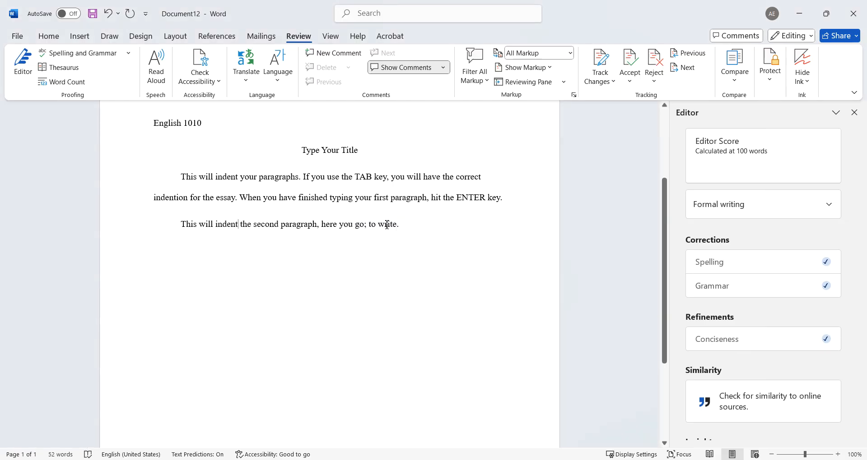
drag(397, 225, 321, 224)
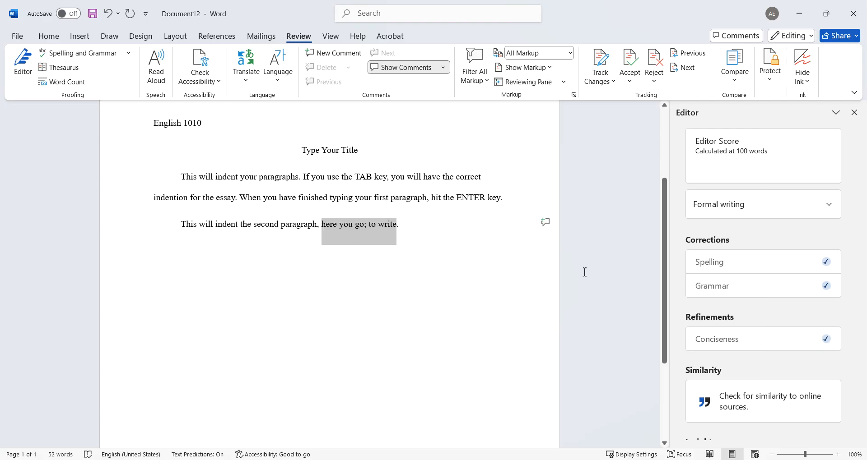
Replace 'here you go; to write.' with 'if you knowhow to write; last week fun.'.
click(540, 271)
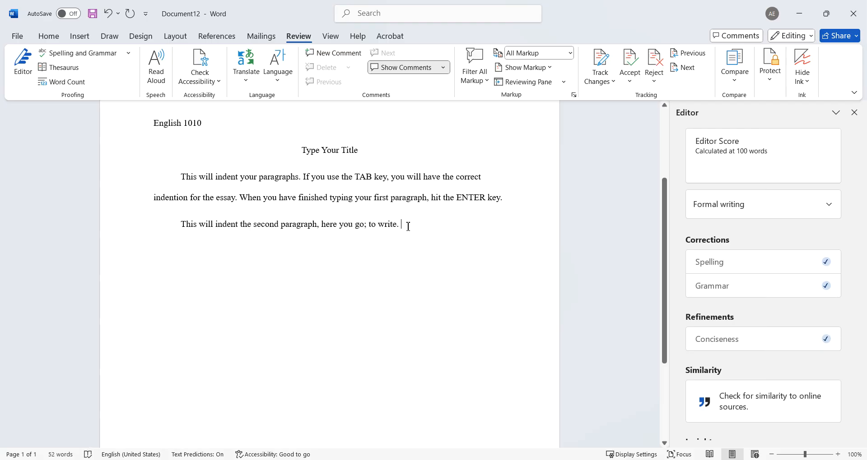
scroll(408, 226, down, 3)
scroll(406, 227, up, 4)
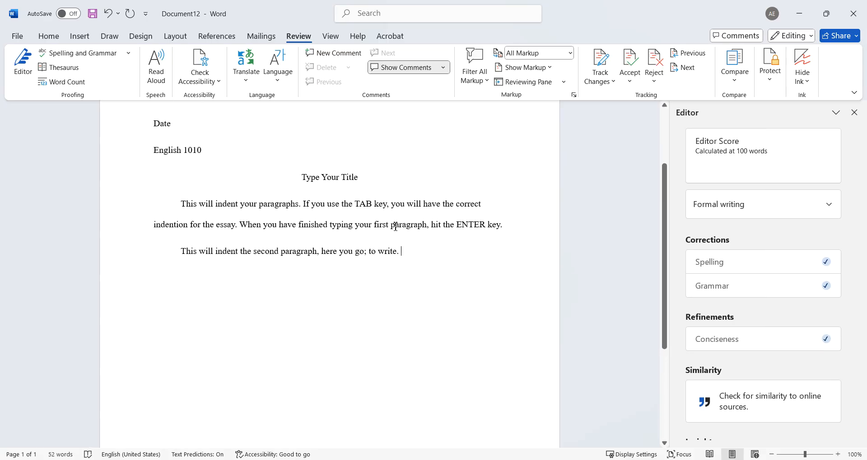
drag(403, 251, 327, 253)
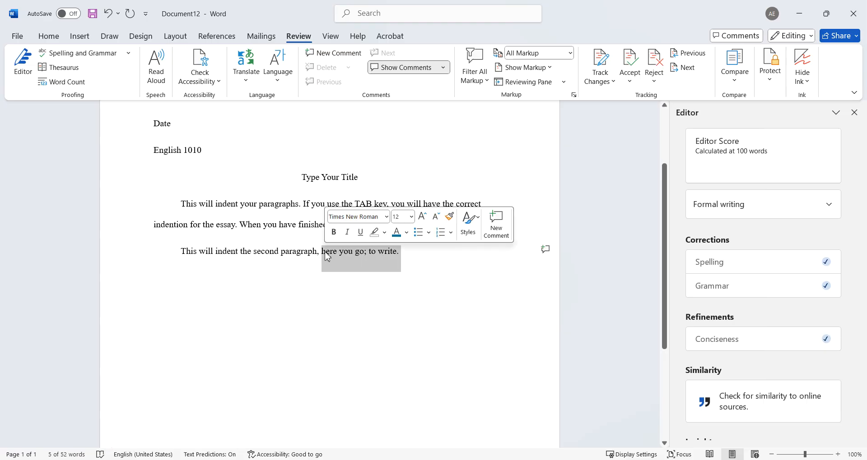
key(BackSpace)
key(BackSpace)
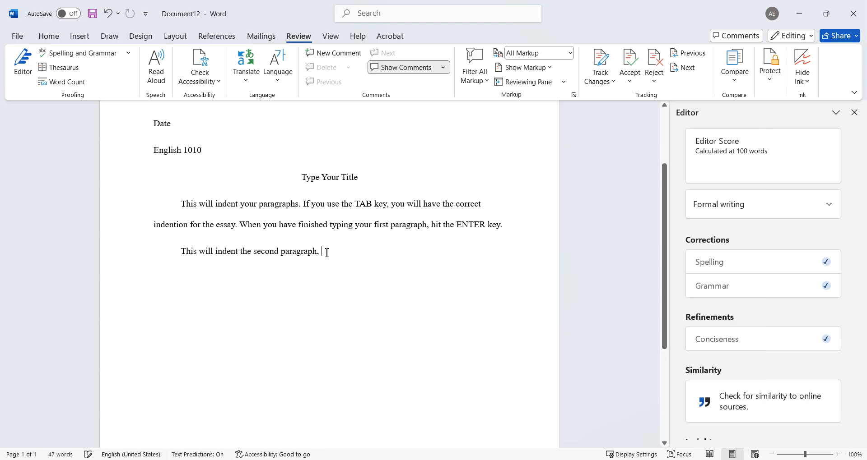
text(if you )
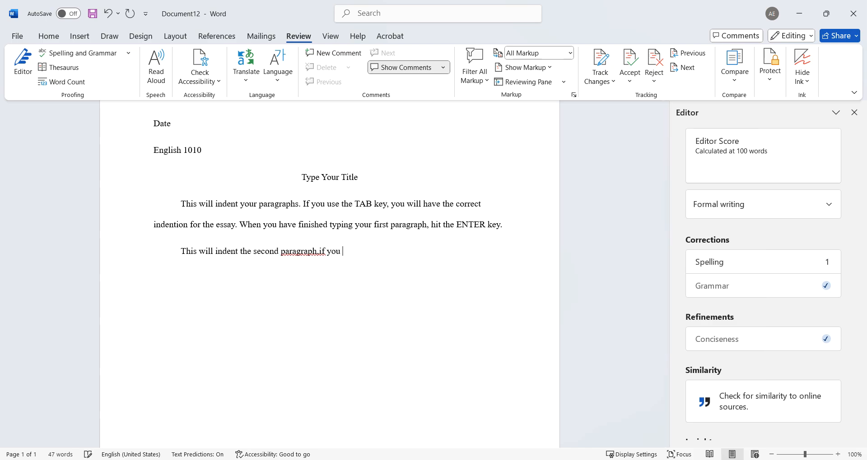
text(knowhow to )
text(wtie)
key(BackSpace)
key(BackSpace)
key(BackSpace)
text(rite;)
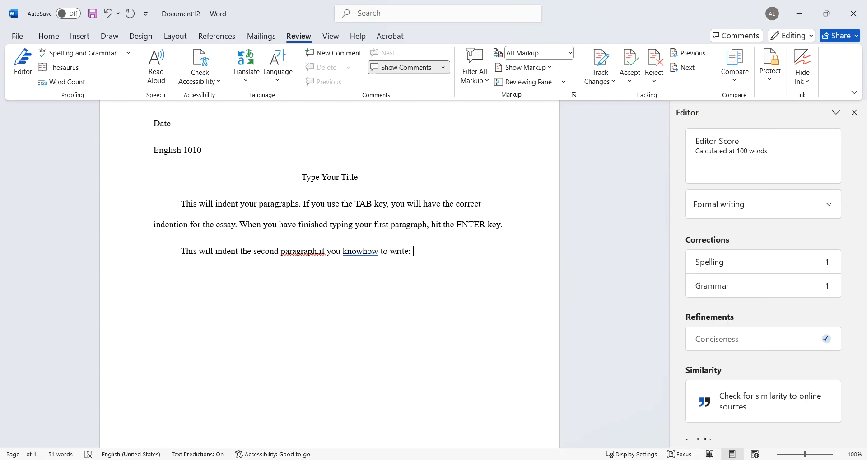
text(last week fun.)
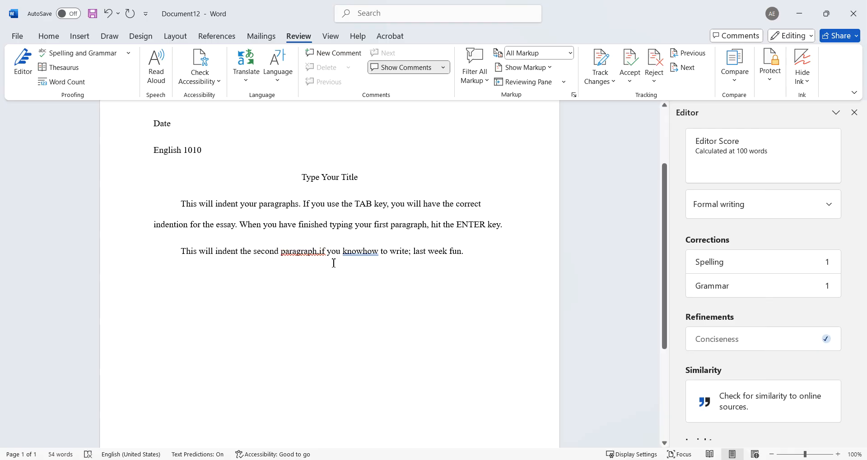
Accept Editor's corrections changing "paragraph.if" to "paragraph, if" and "knowhow" to "know how".
click(316, 251)
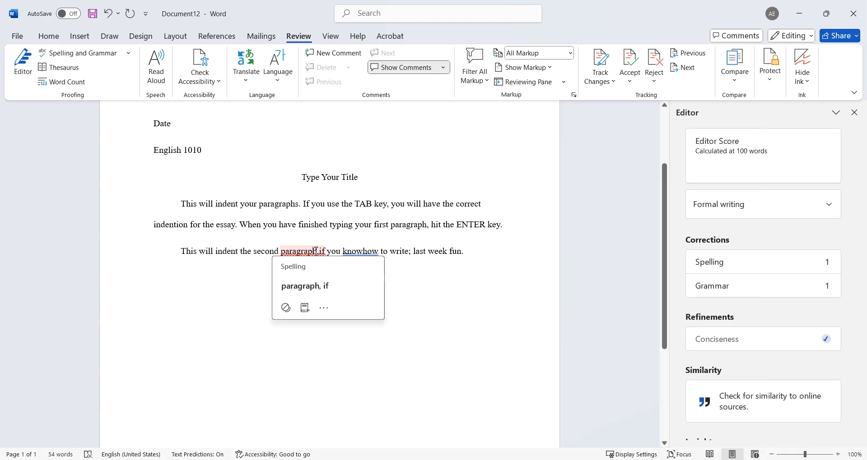
click(438, 296)
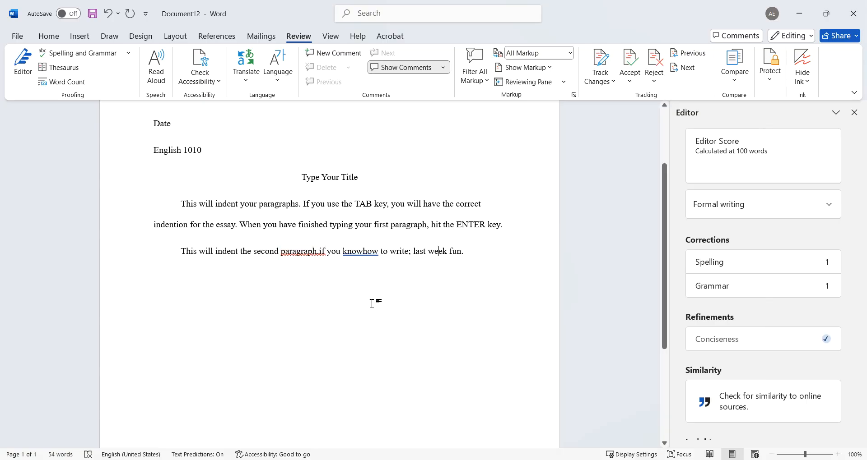
click(316, 251)
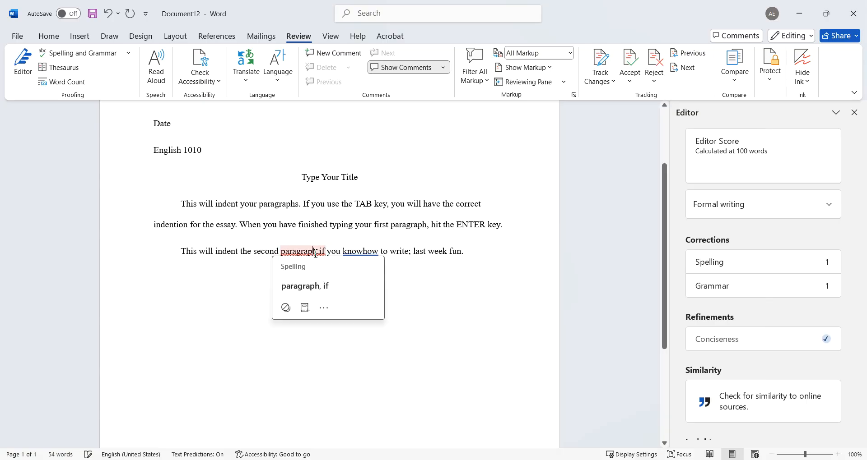
click(316, 286)
click(376, 252)
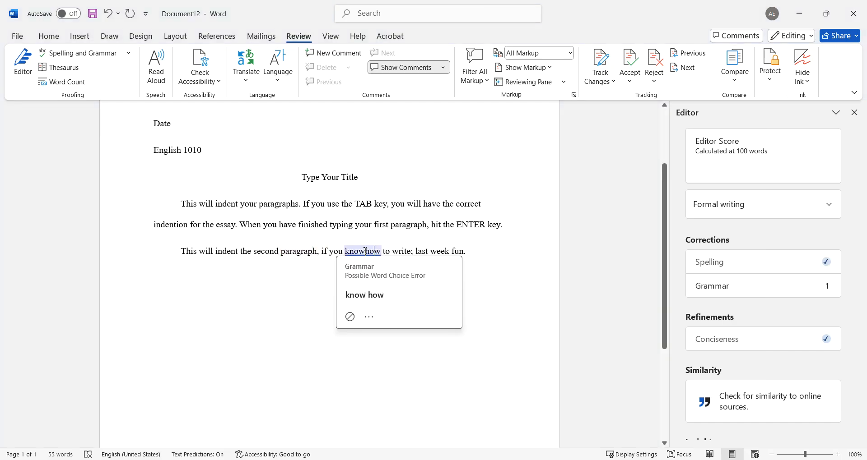
click(374, 298)
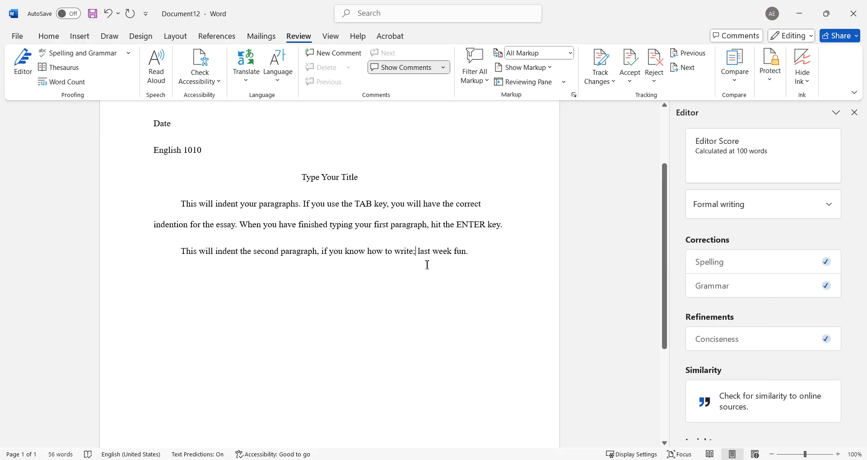
Accept Editor's "was fun" correction so the sentence ends "last week was fun.".
drag(418, 251, 407, 256)
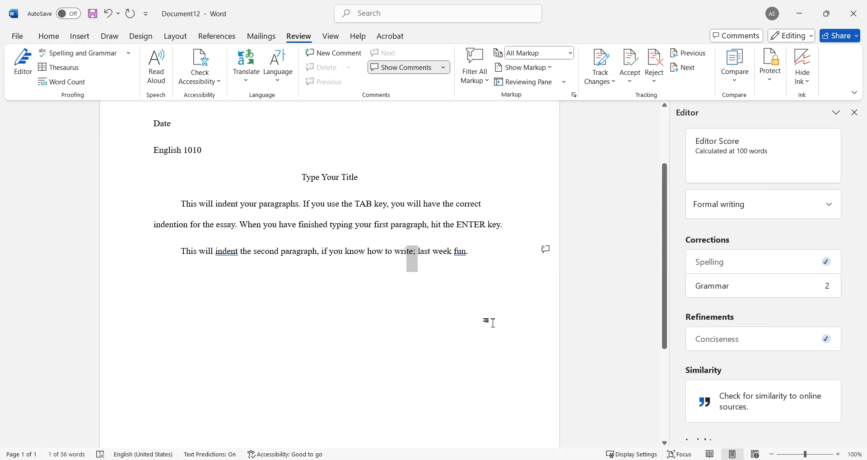
double_click(460, 251)
click(462, 255)
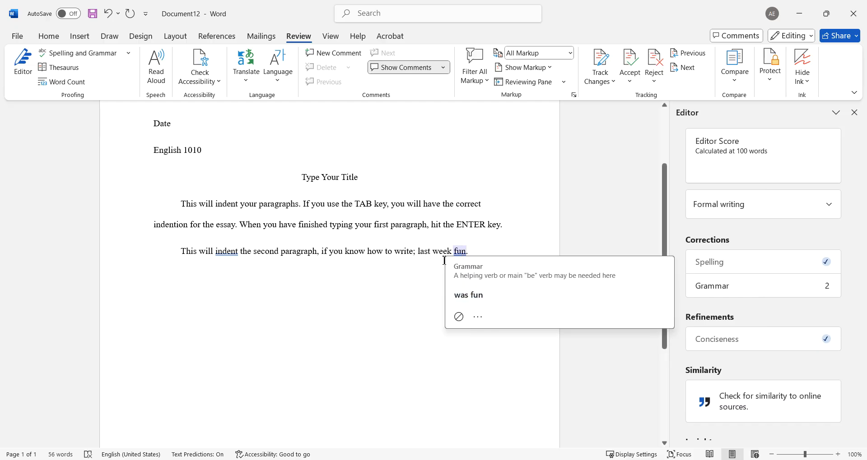
drag(476, 252, 418, 251)
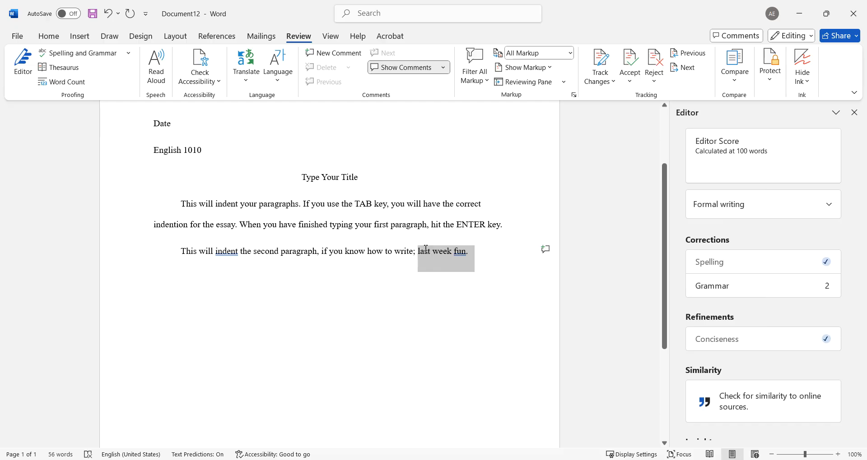
click(460, 252)
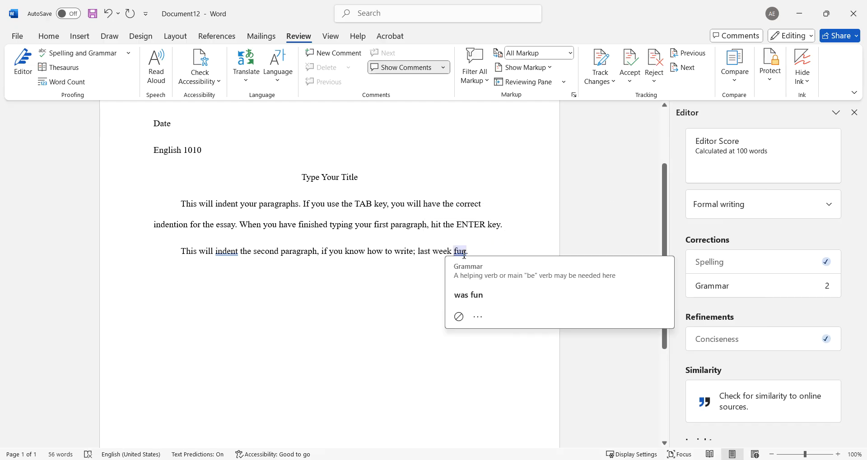
click(470, 296)
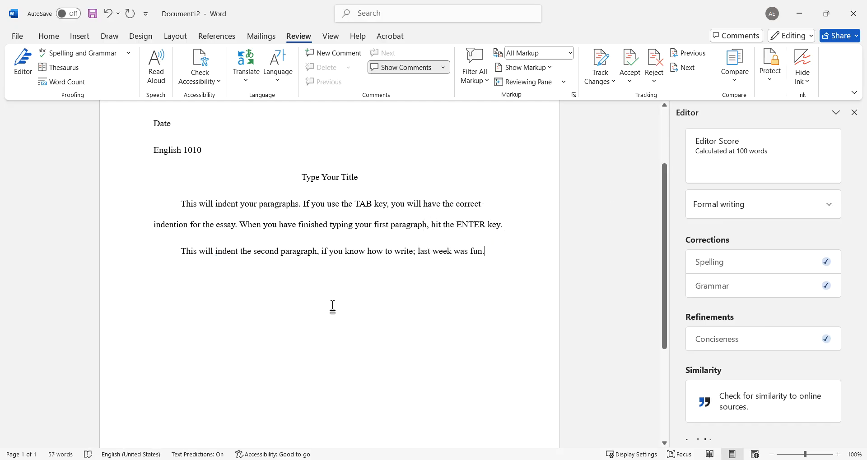
scroll(308, 298, down, 2)
scroll(309, 299, up, 5)
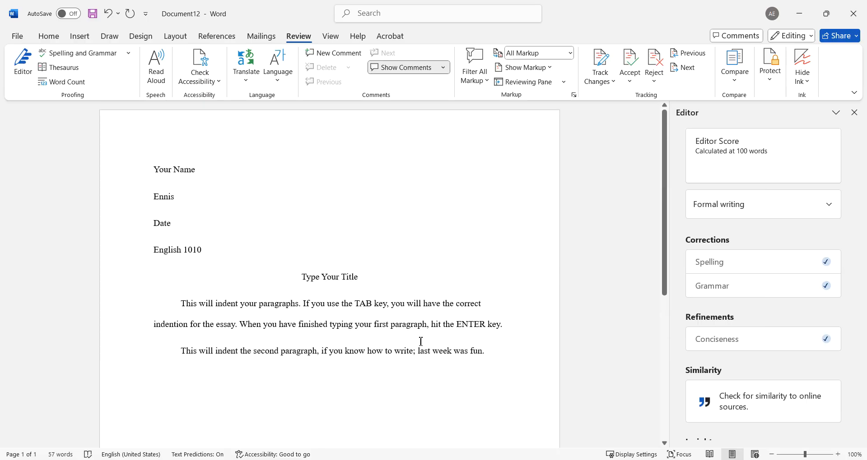
Replace the final period with "however," and accept Editor's "fun." correction.
key(BackSpace)
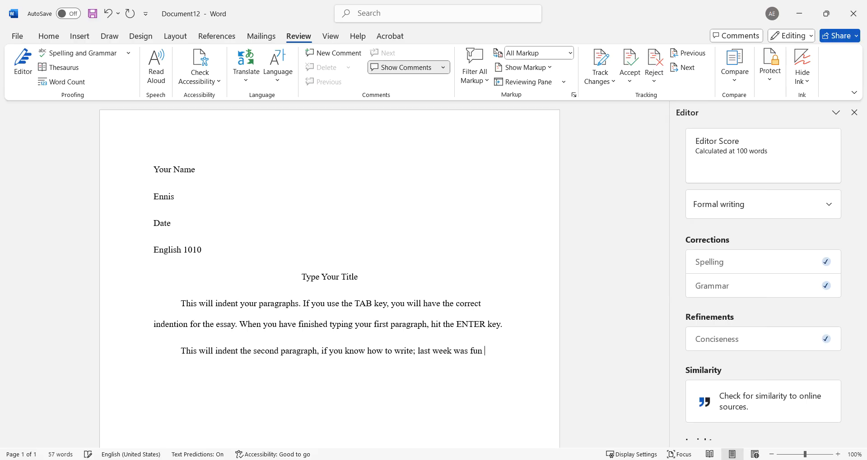
text(however,)
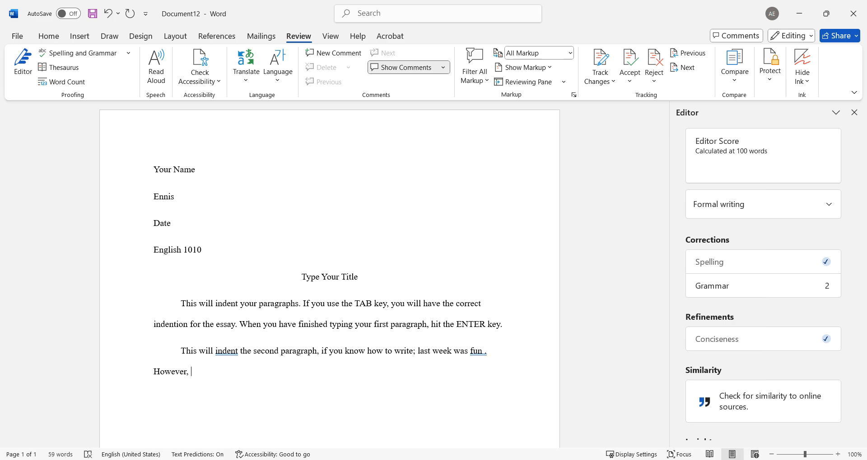
click(485, 352)
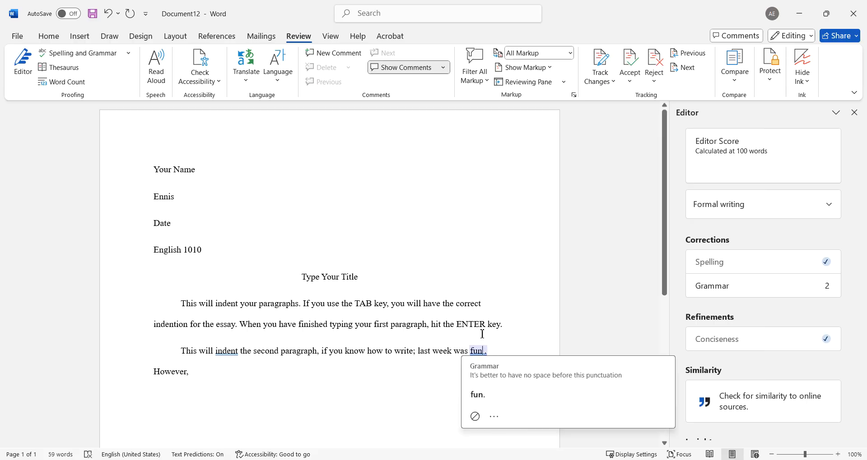
click(486, 398)
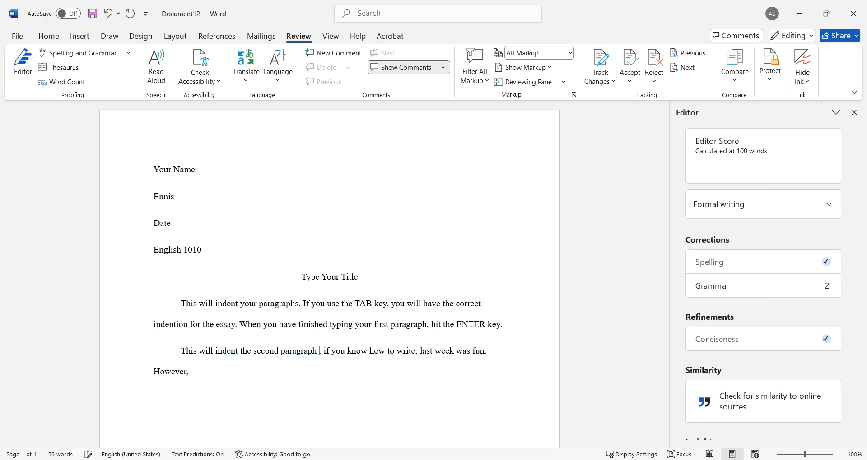
Accept Editor's "paragraph," correction to remove the stray space before the comma.
click(332, 414)
click(316, 352)
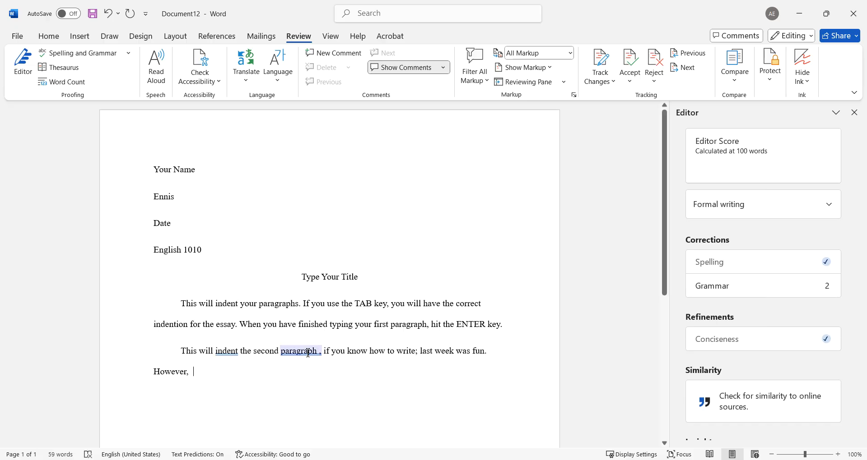
click(320, 352)
click(298, 399)
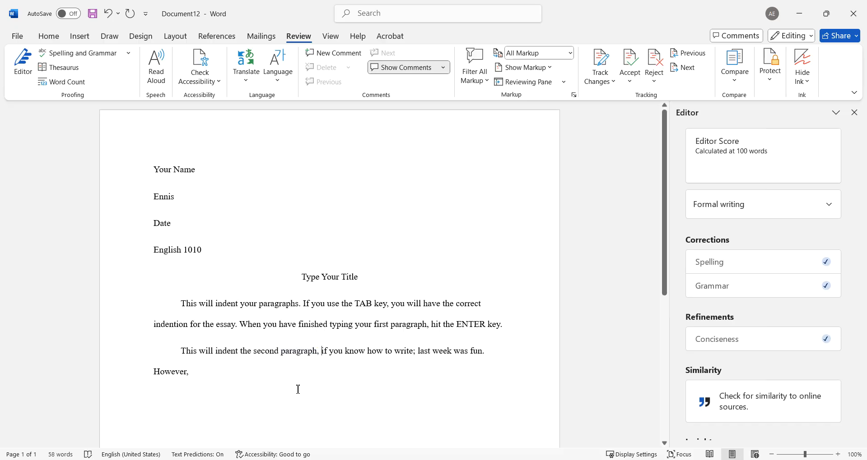
scroll(447, 237, down, 5)
scroll(436, 237, up, 5)
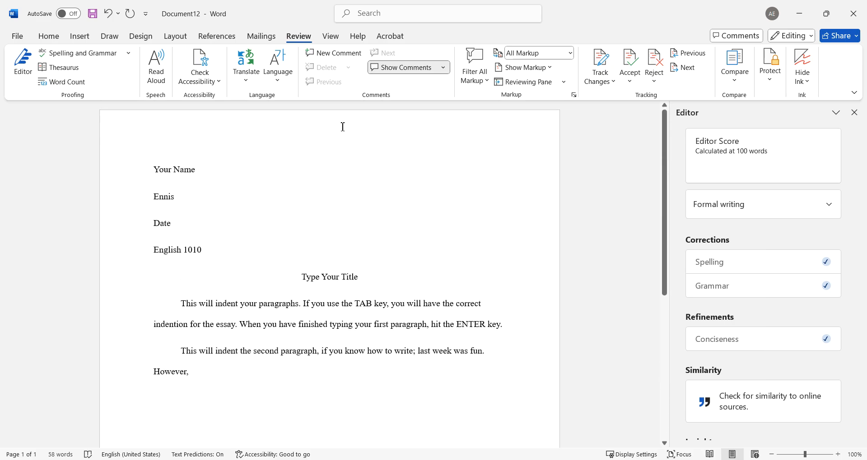